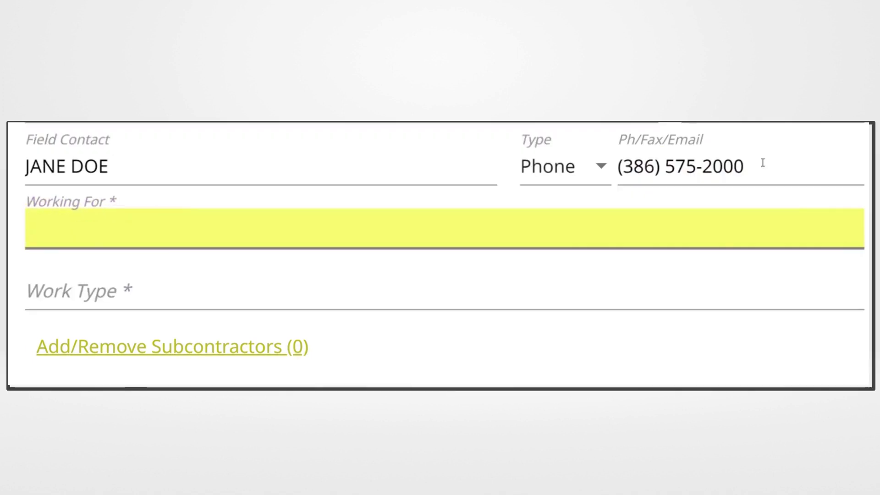
Enter SUNSHINE 811 as the company the work is being done for.
type("SUNSHIN")
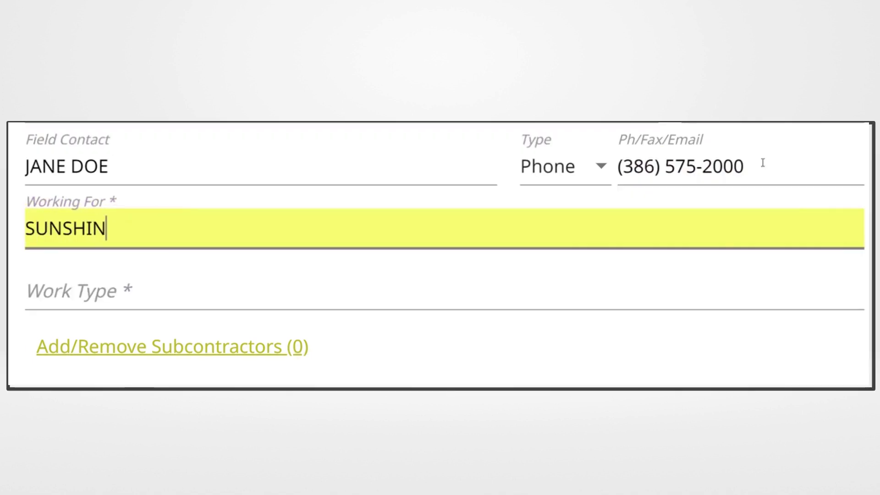
type("E 811")
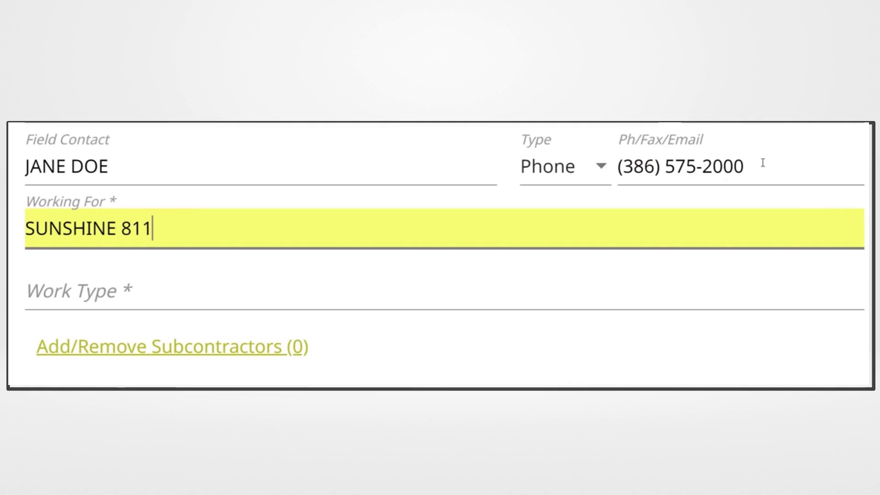
key("Tab")
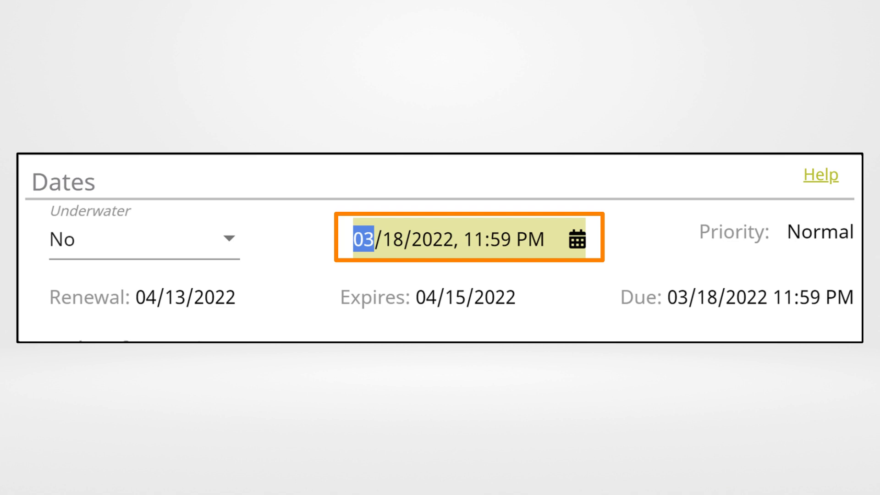
Pick 23 March in the start-date calendar and set the time to 08:00 AM.
key("Right")
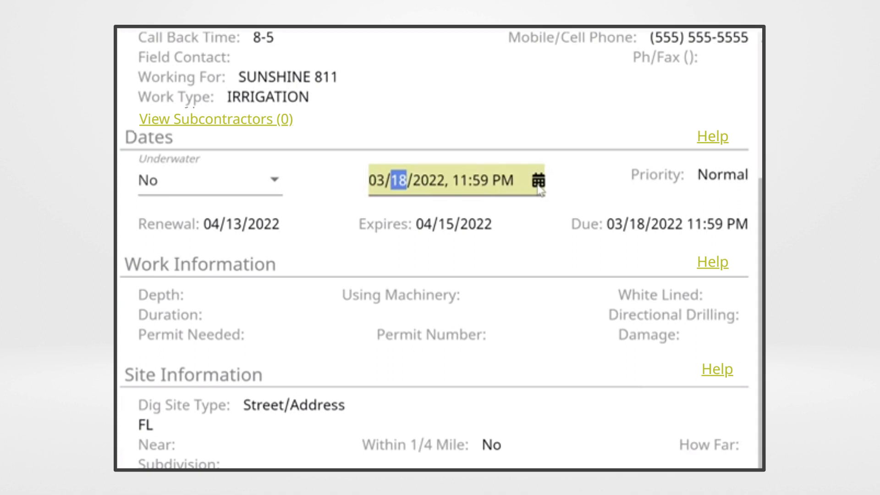
left_click(539, 185)
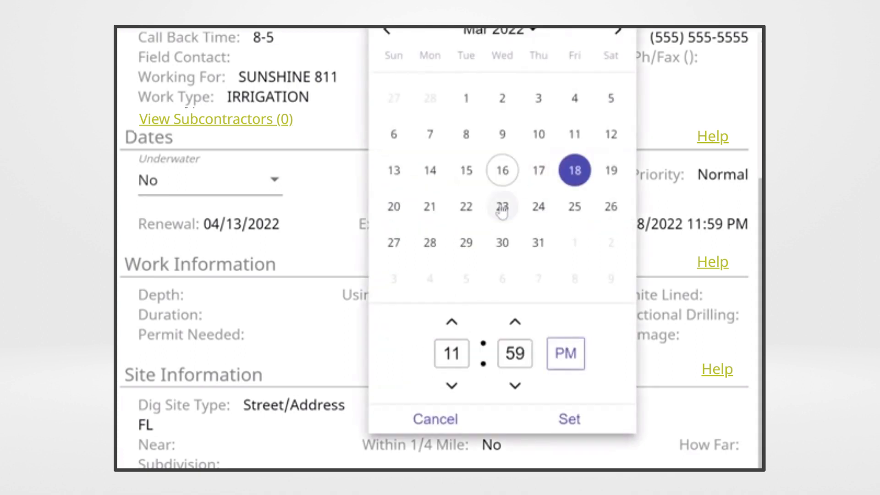
left_click(503, 209)
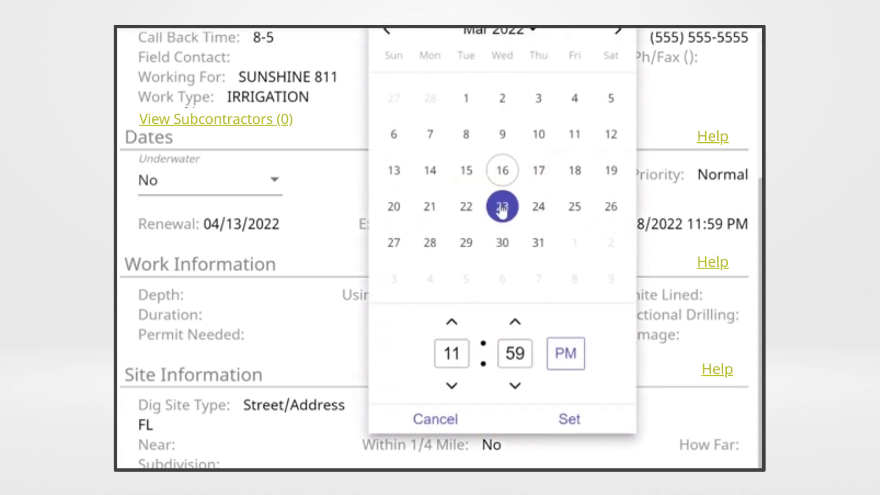
left_click(465, 350)
key("BackSpace")
key("BackSpace")
type("8")
key("Tab")
type("00")
left_click(573, 360)
left_click(567, 417)
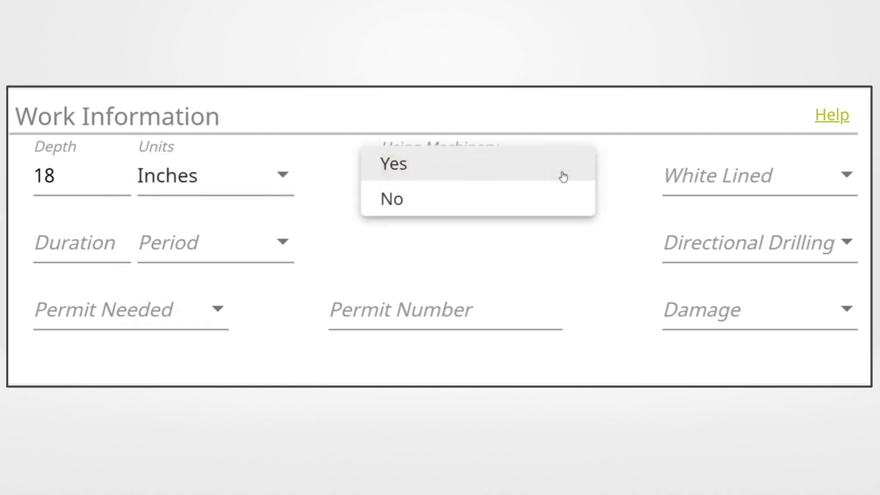
Answer Yes for Using Machinery and Yes for White Lined.
left_click(408, 165)
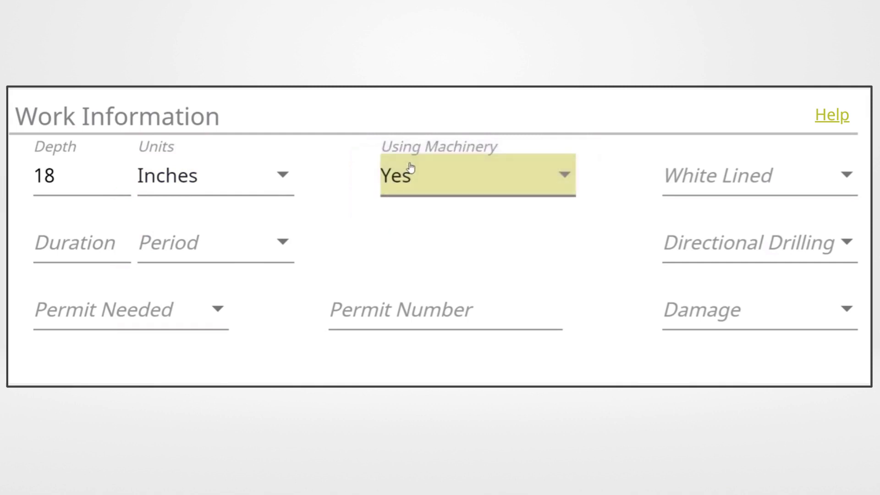
left_click(671, 184)
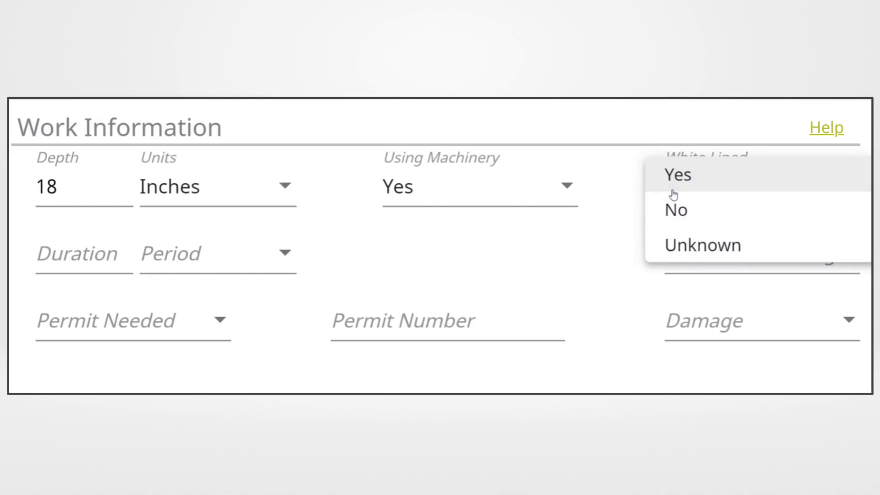
left_click(727, 183)
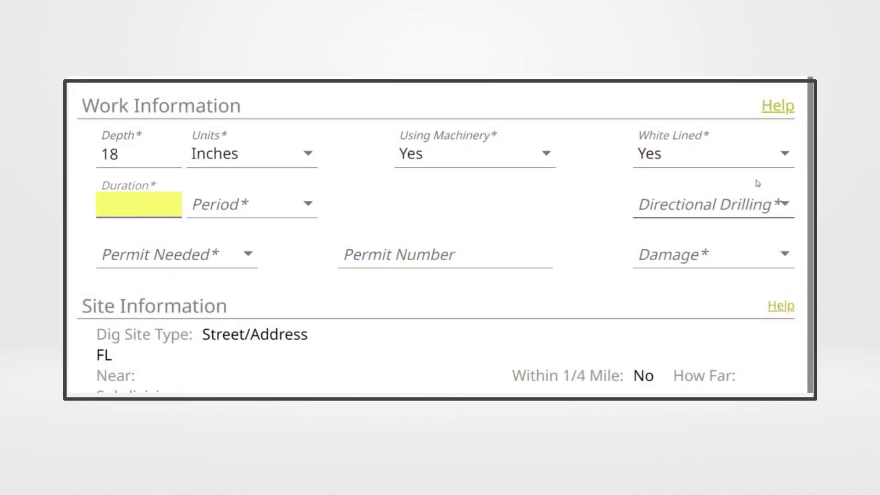
Set the work duration to 3 Days and answer No for directional drilling.
type("3")
key("Tab")
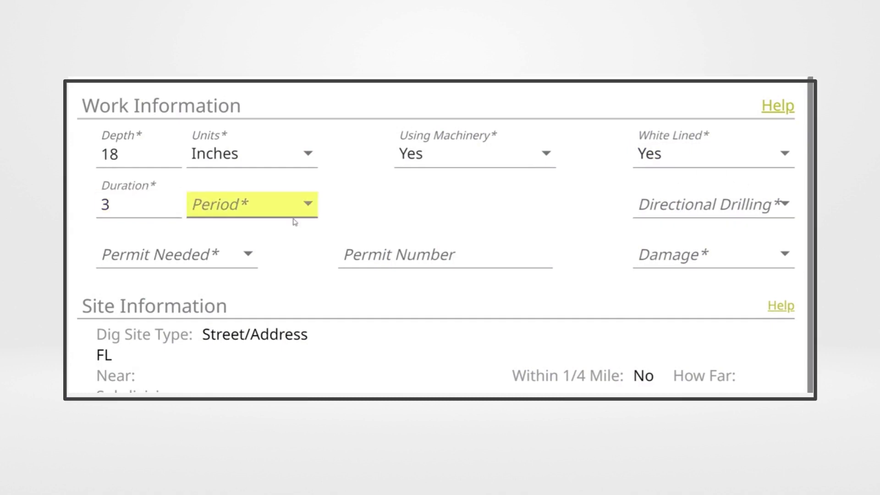
left_click(309, 205)
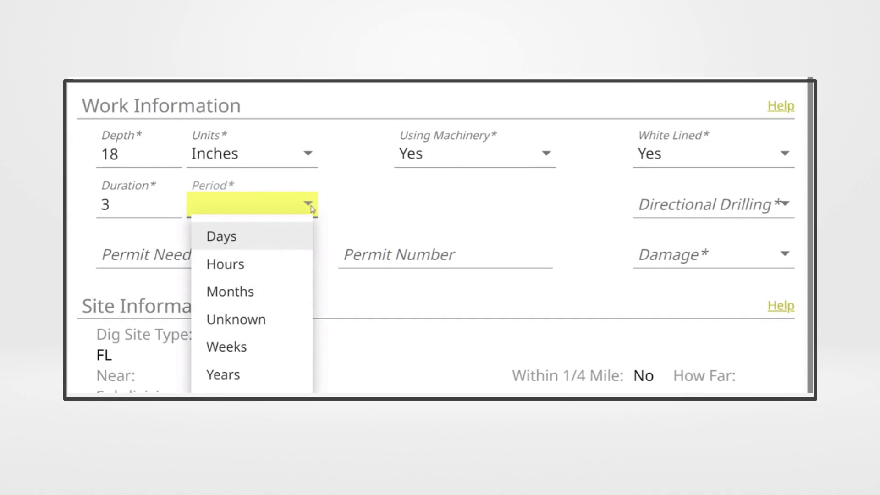
left_click(277, 242)
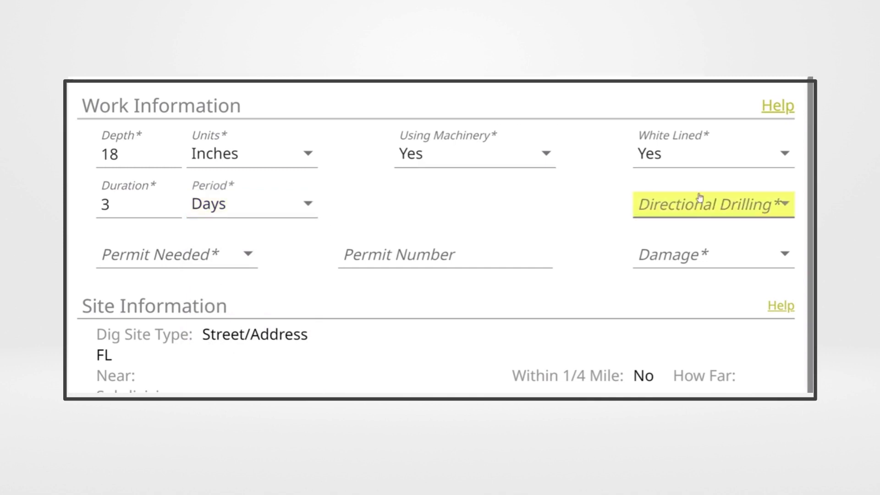
left_click(713, 200)
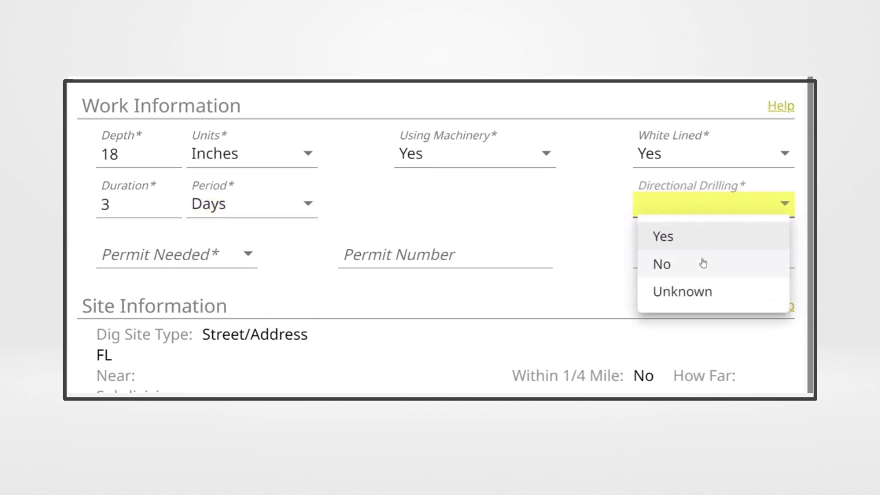
left_click(684, 266)
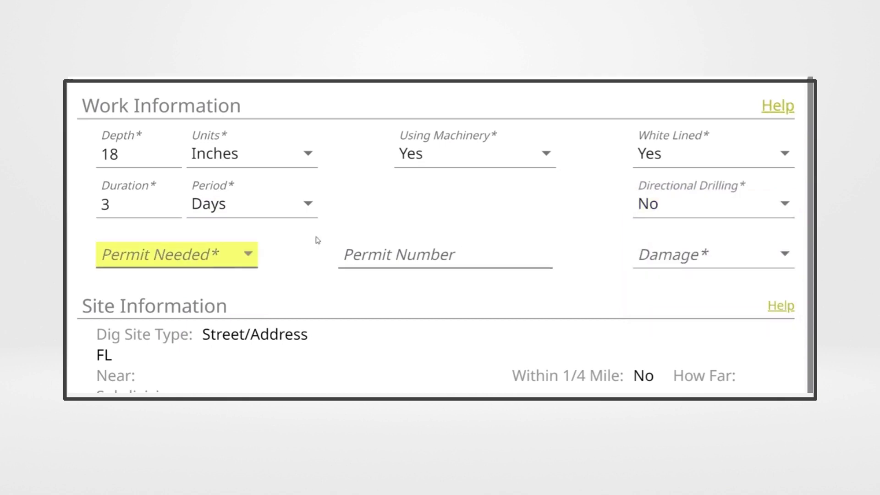
Mark a permit as needed with permit number 12345, and set Damage to No.
left_click(249, 257)
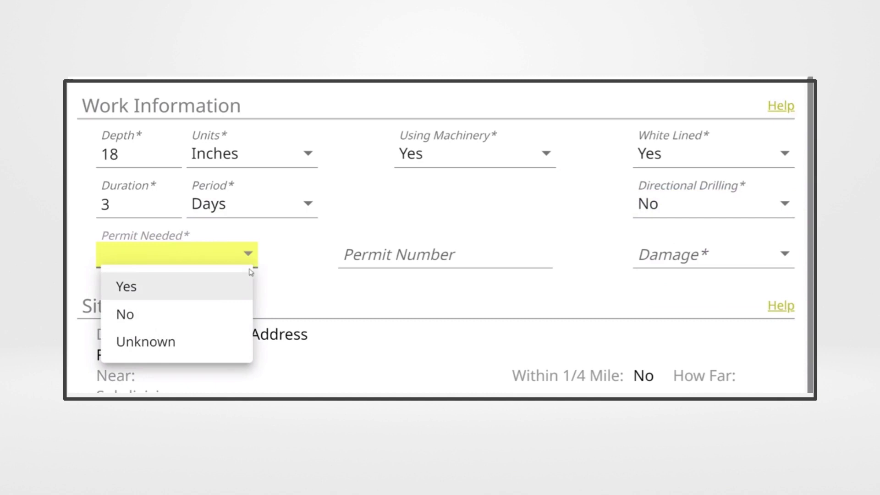
left_click(205, 291)
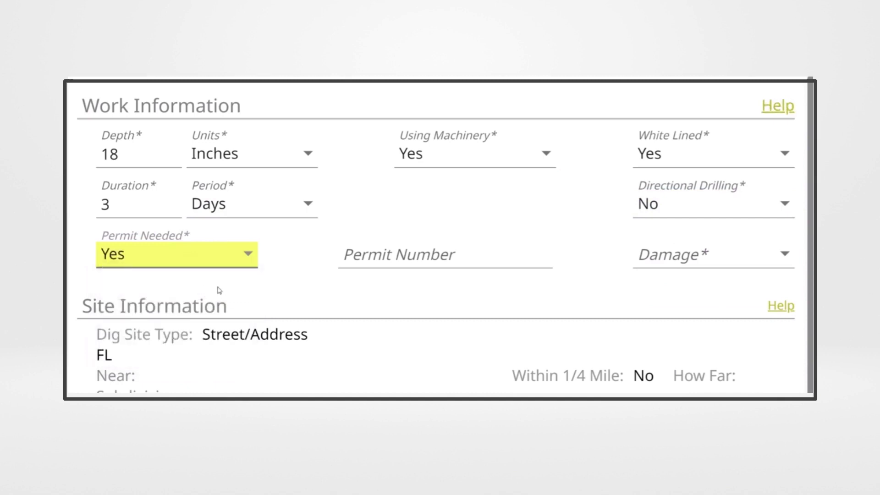
key("Tab")
type("12345")
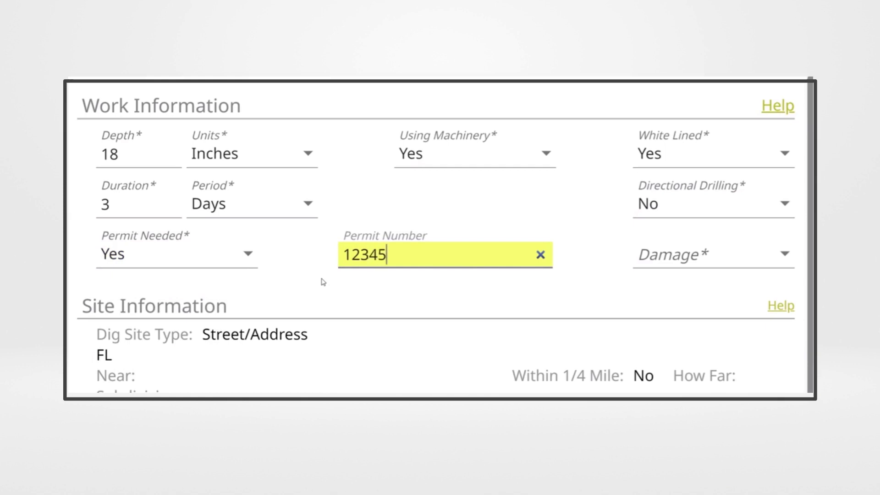
left_click(708, 254)
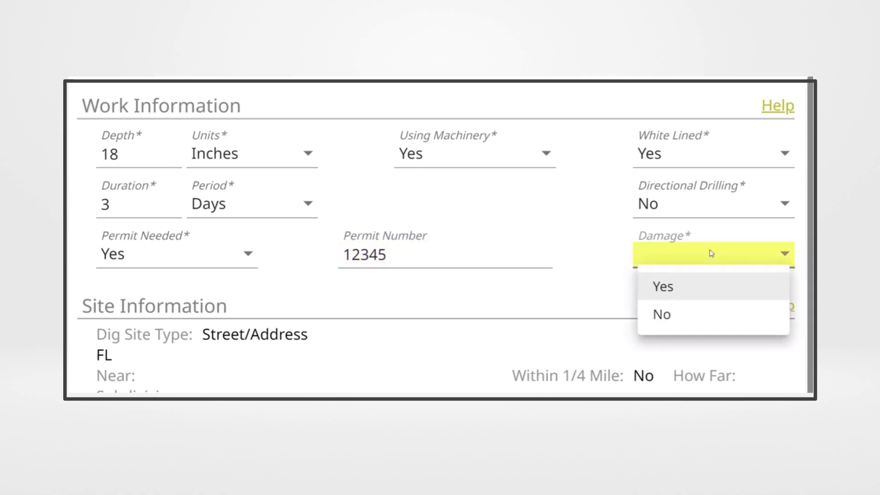
left_click(681, 323)
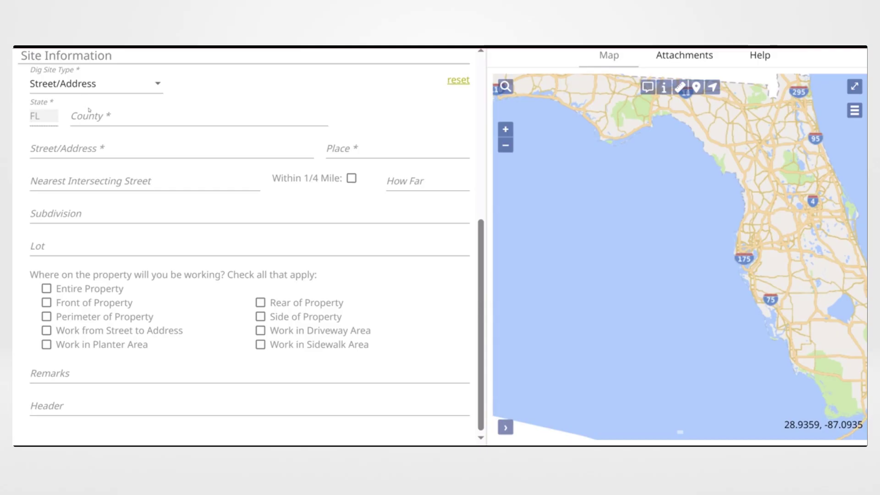
left_click(89, 116)
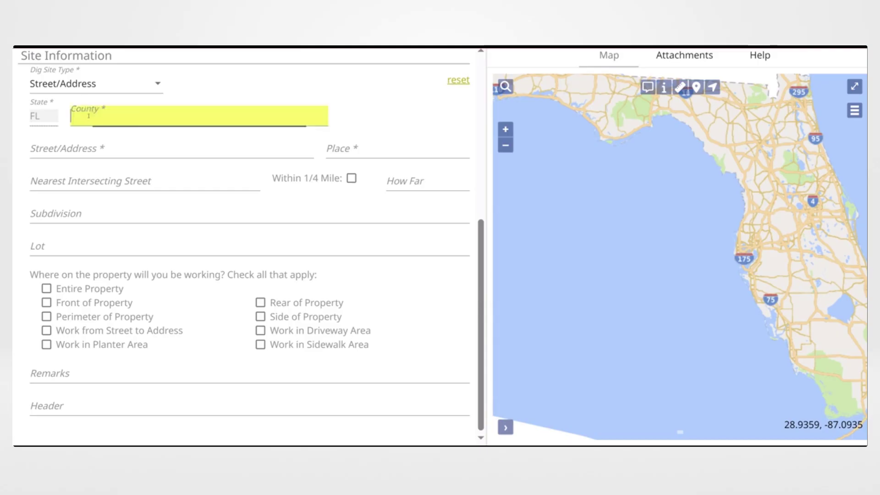
type("VOLU")
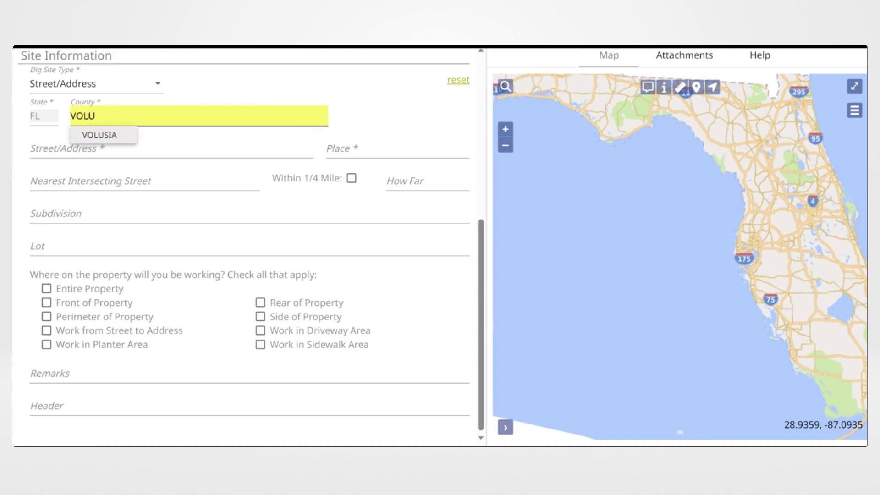
left_click(102, 134)
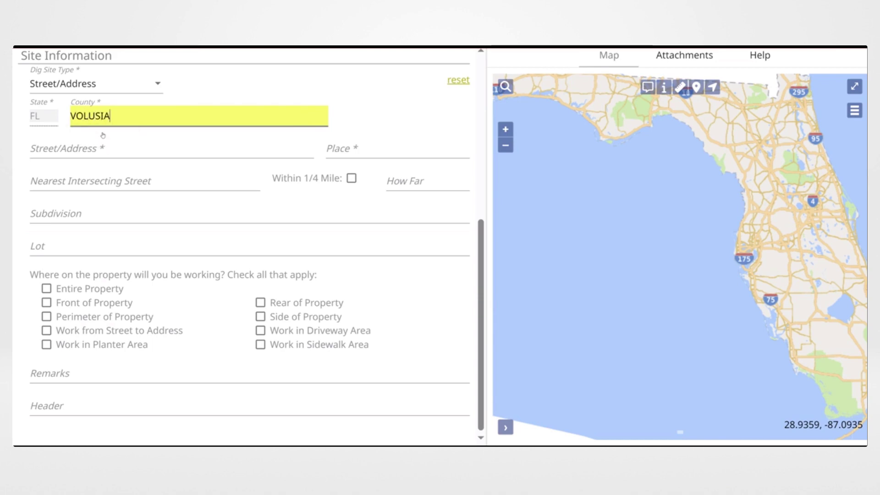
key("Tab")
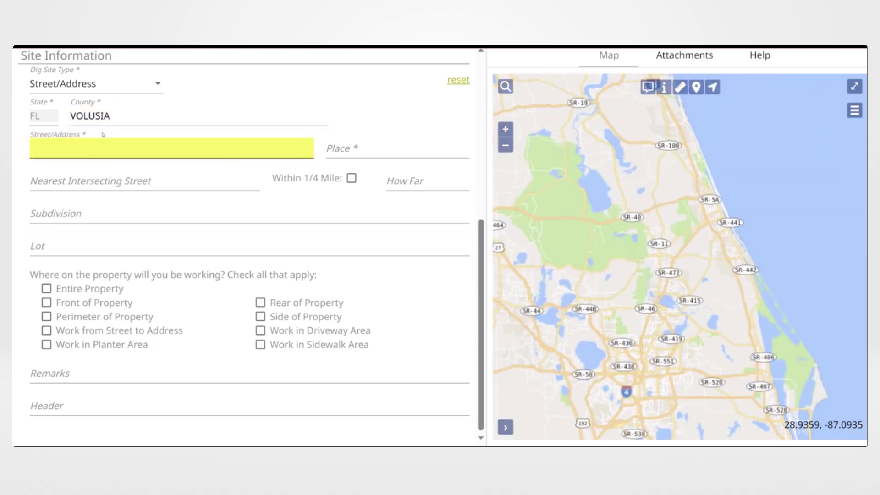
type("11 PLANTA")
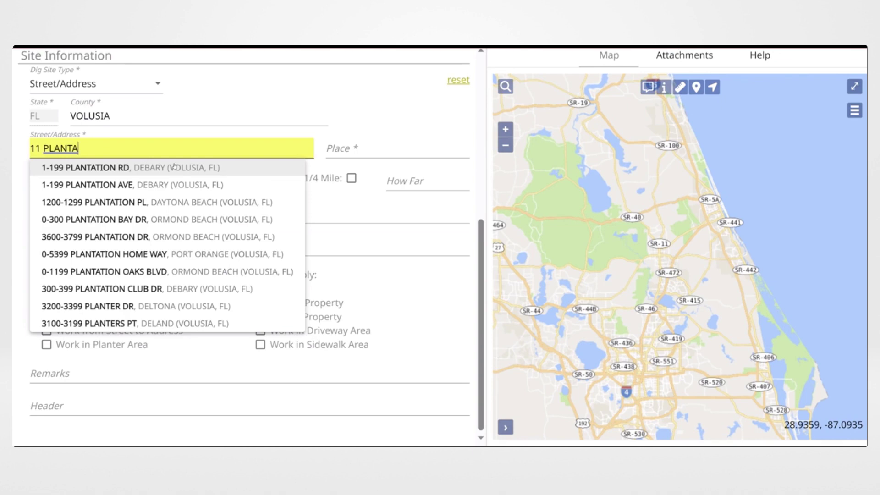
left_click(174, 167)
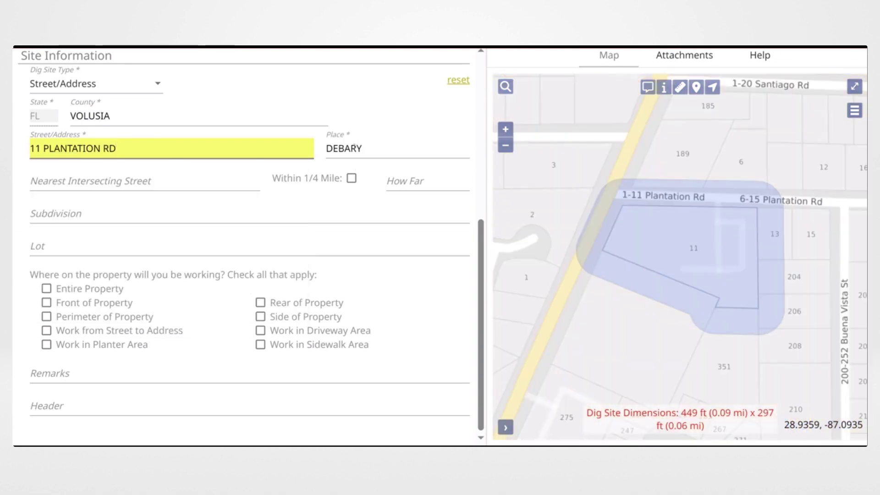
Confirm DEBARY as the place, pick BUENA VISTA ST, and tick Within 1/4 Mile.
left_click(354, 147)
left_click(365, 170)
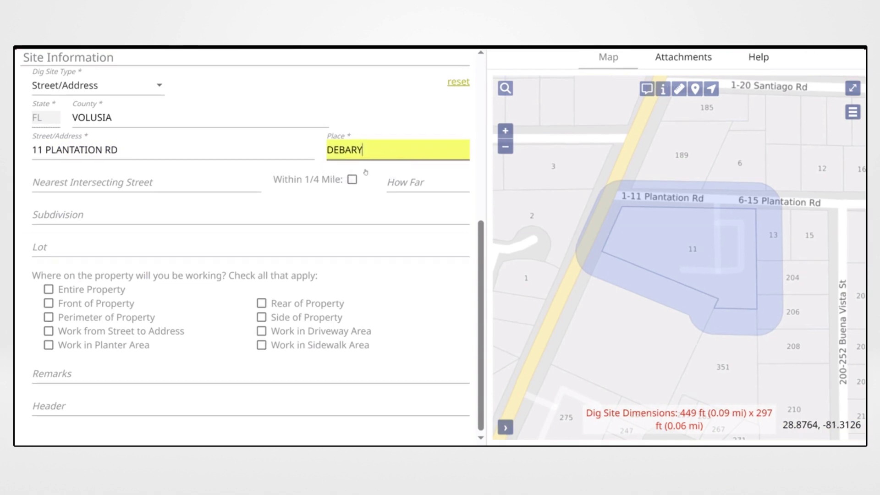
key("Tab")
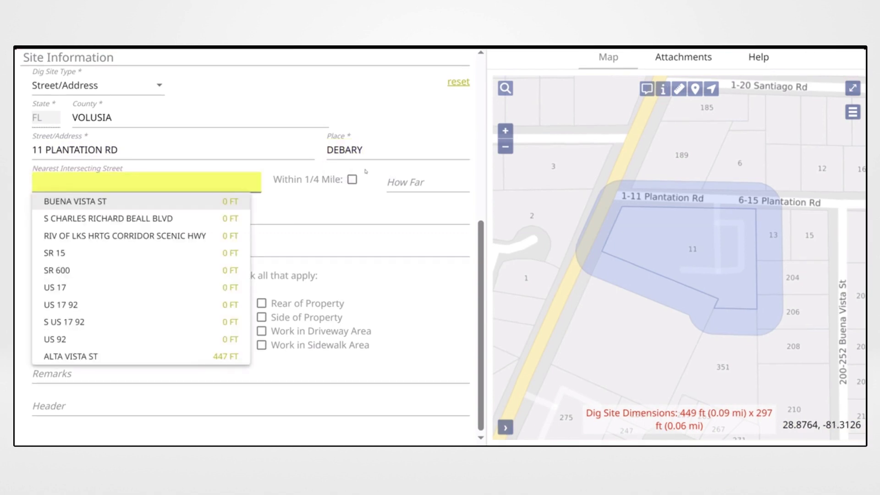
left_click(100, 203)
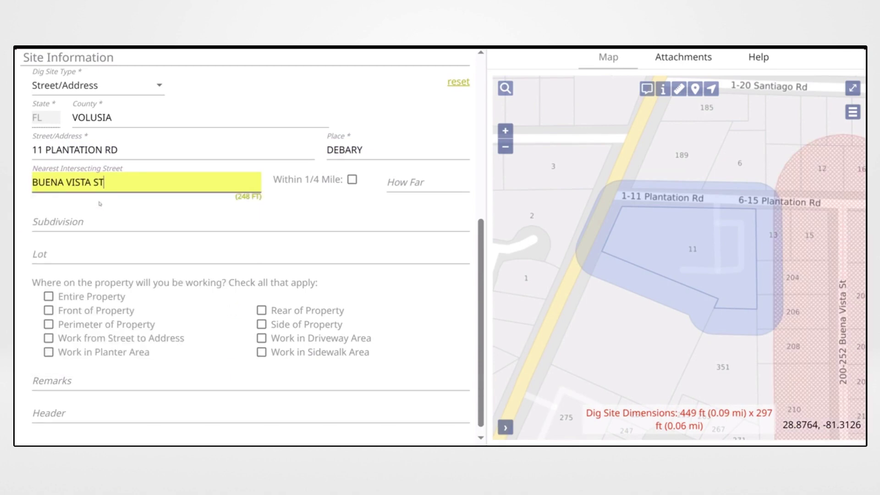
key("Tab")
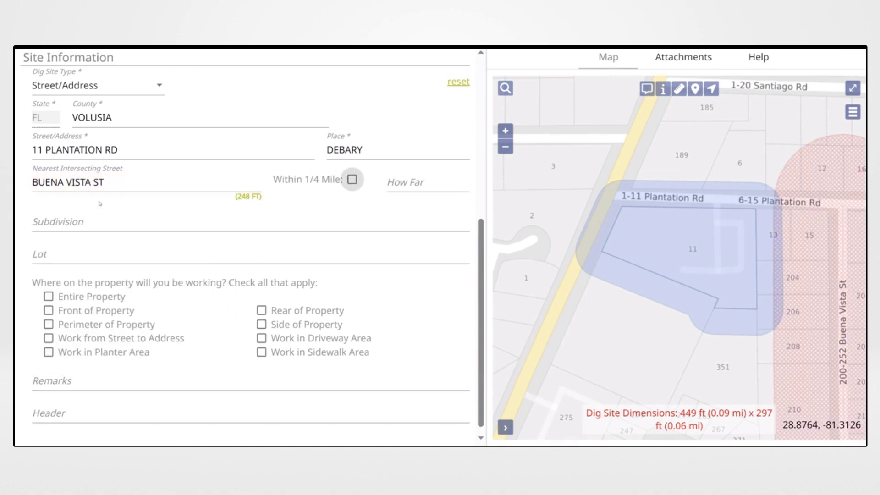
key("space")
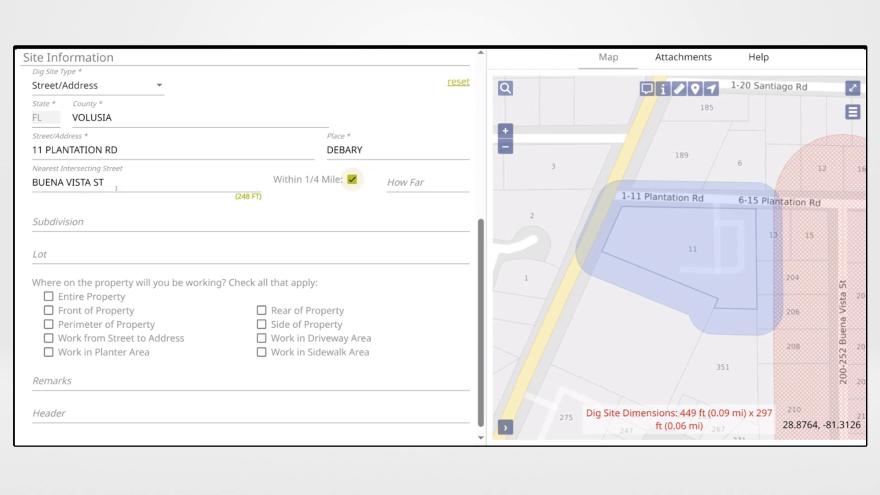
Start filling in the Subdivision field.
left_click(90, 212)
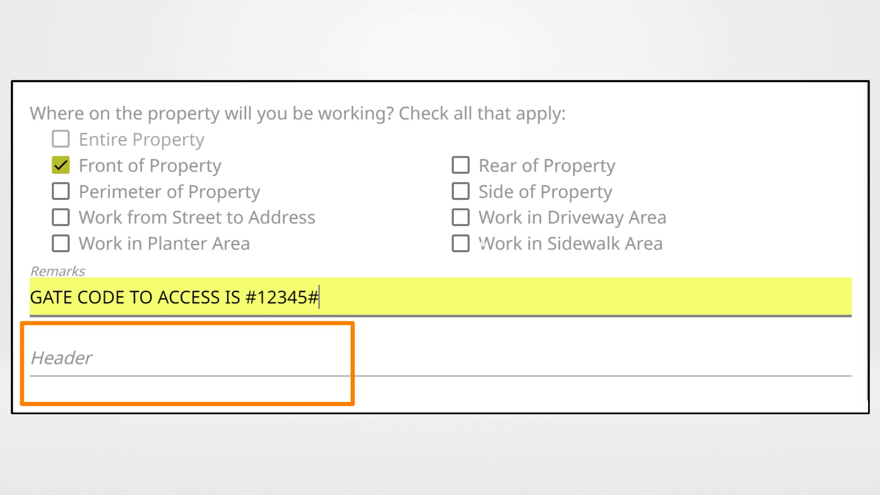
Go to the Header field to begin filling it in.
left_click(183, 360)
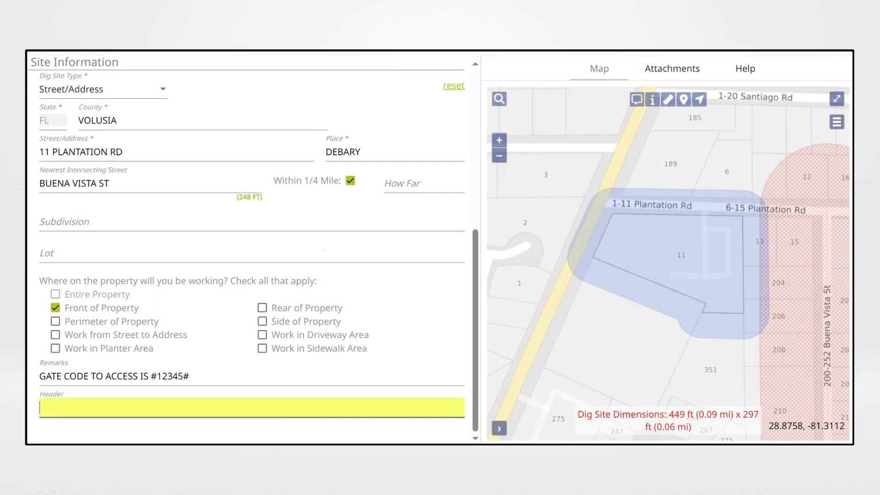